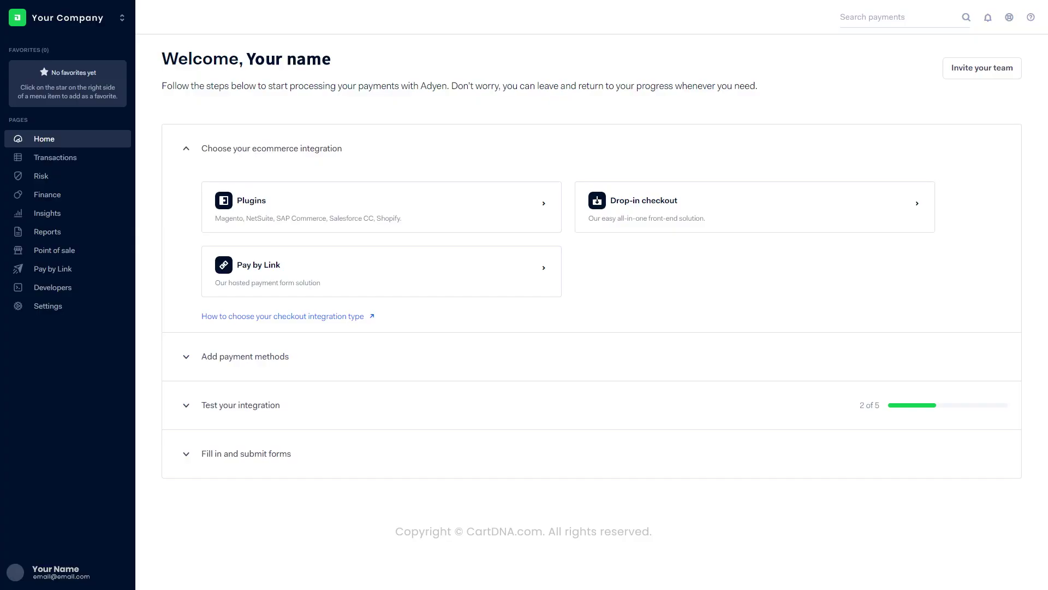
Step: Create a web service user API credential with description 'Enter your description here' and generate its API key
{"action": "left_click", "coordinate": [85, 307]}
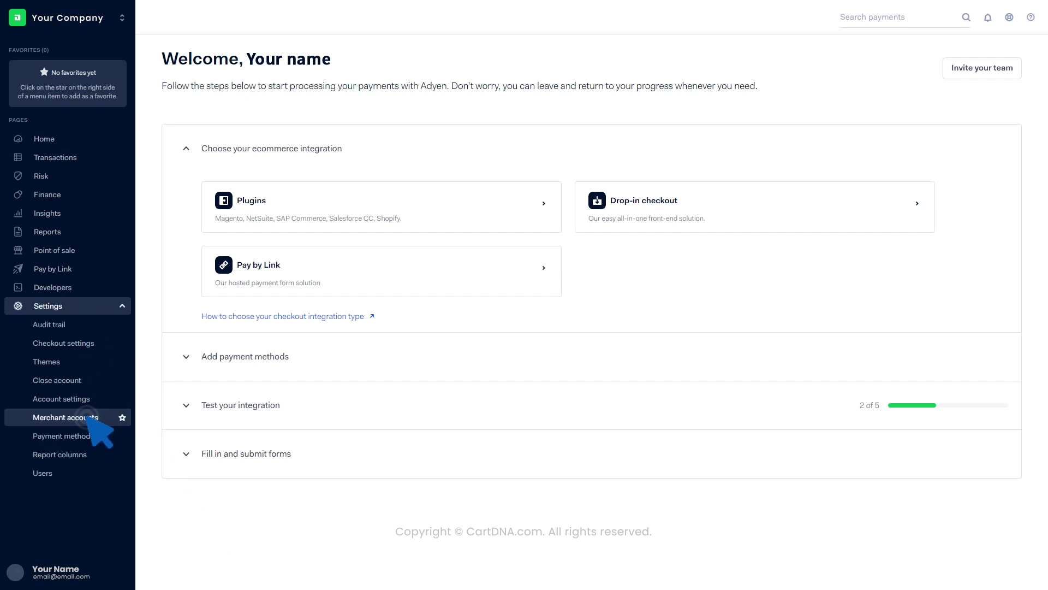
{"action": "left_click", "coordinate": [88, 417]}
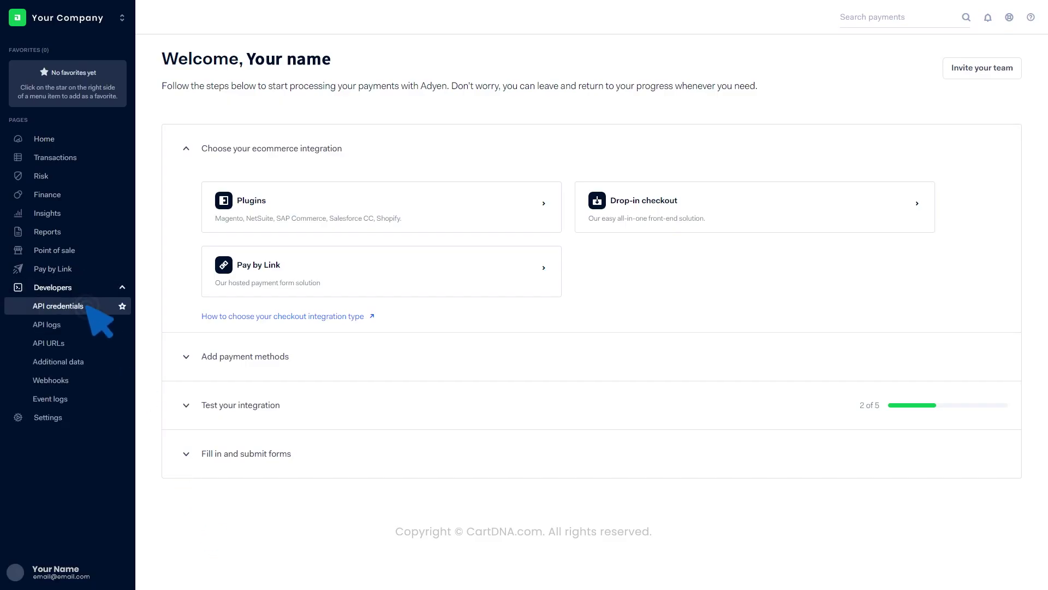
{"action": "left_click", "coordinate": [87, 304]}
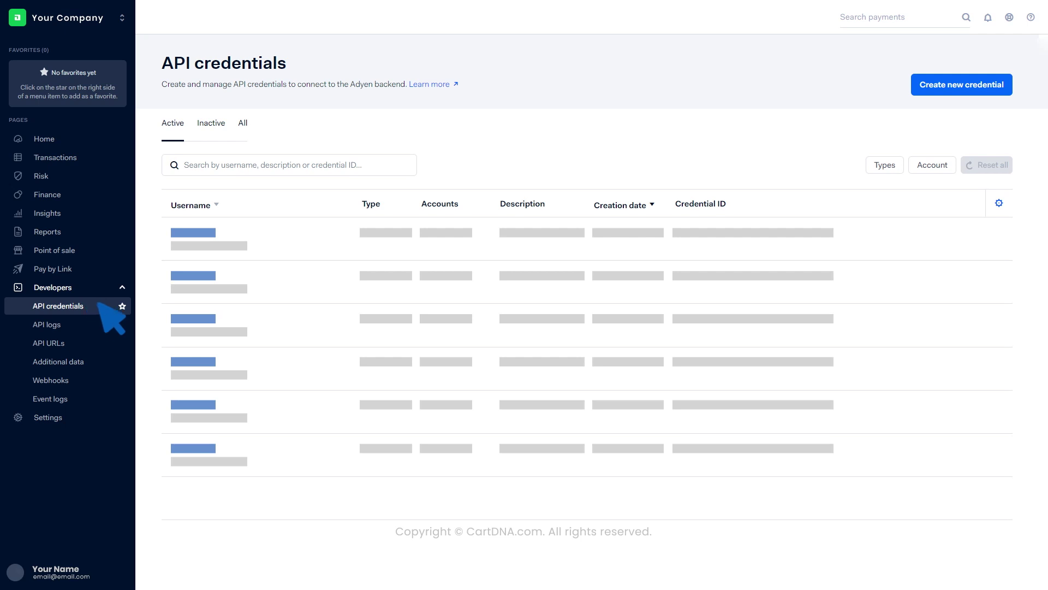
{"action": "left_click", "coordinate": [963, 84]}
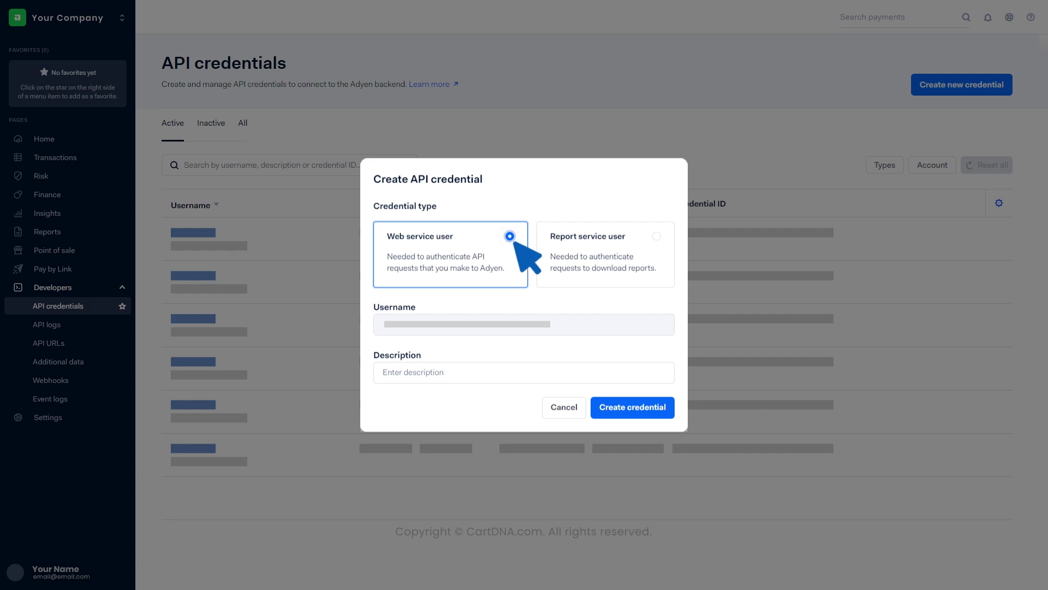
{"action": "left_click", "coordinate": [631, 406]}
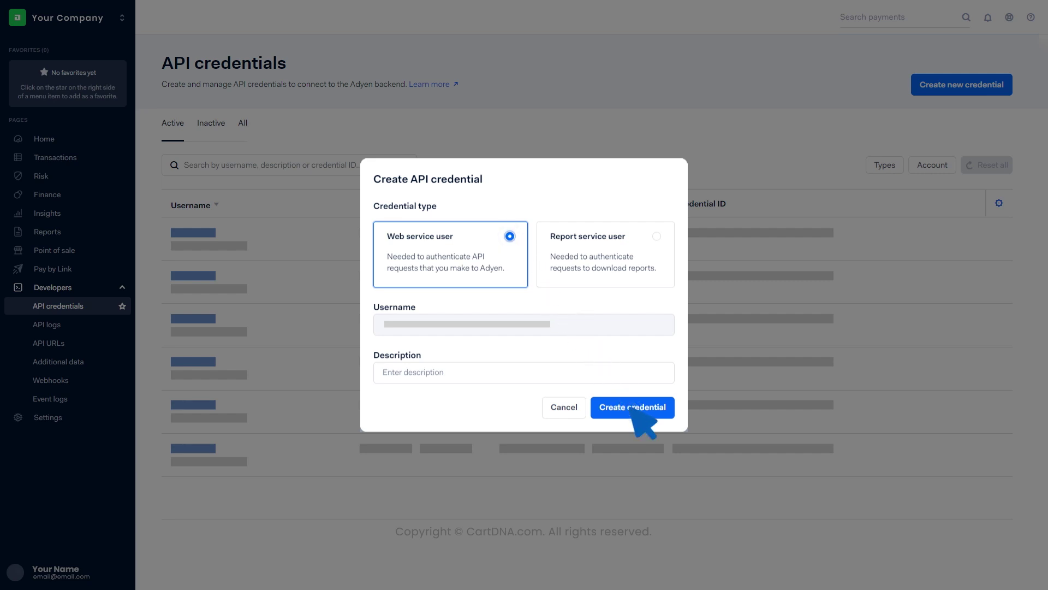
{"action": "type", "text": "Enter your descr"}
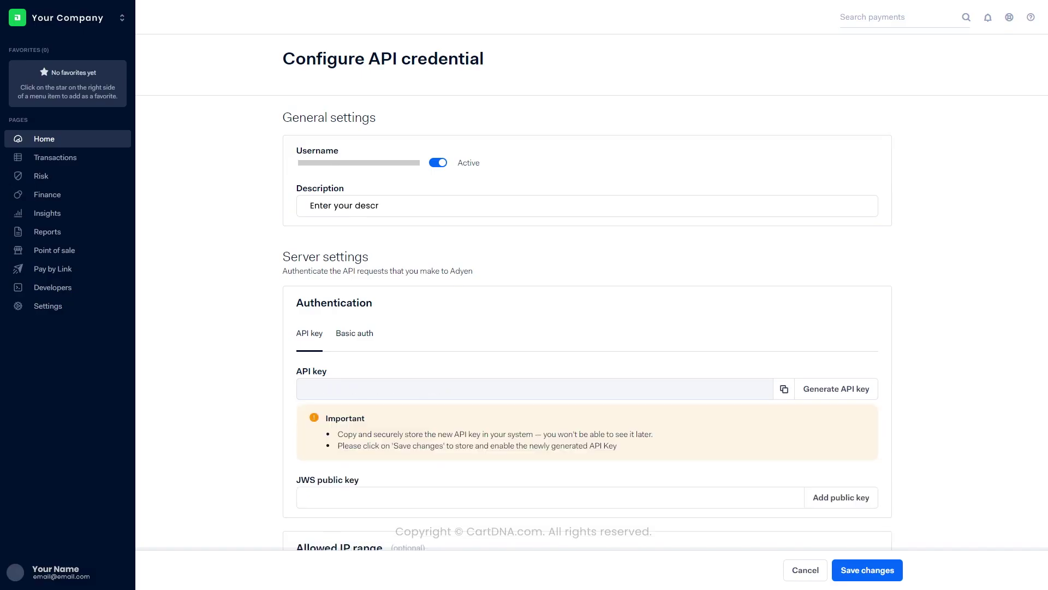
{"action": "type", "text": "iption here"}
{"action": "left_click", "coordinate": [832, 388]}
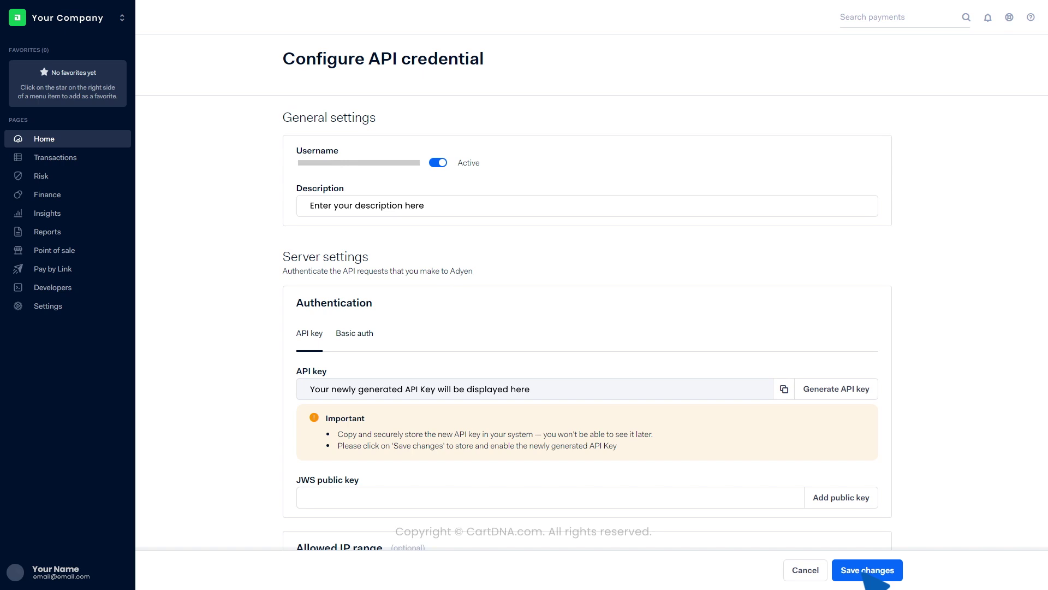
Step: Add the service provider's IP address to the credential's allowed IP range and save the changes
{"action": "scroll", "coordinate": [655, 415], "scroll_direction": "down", "scroll_amount": 6}
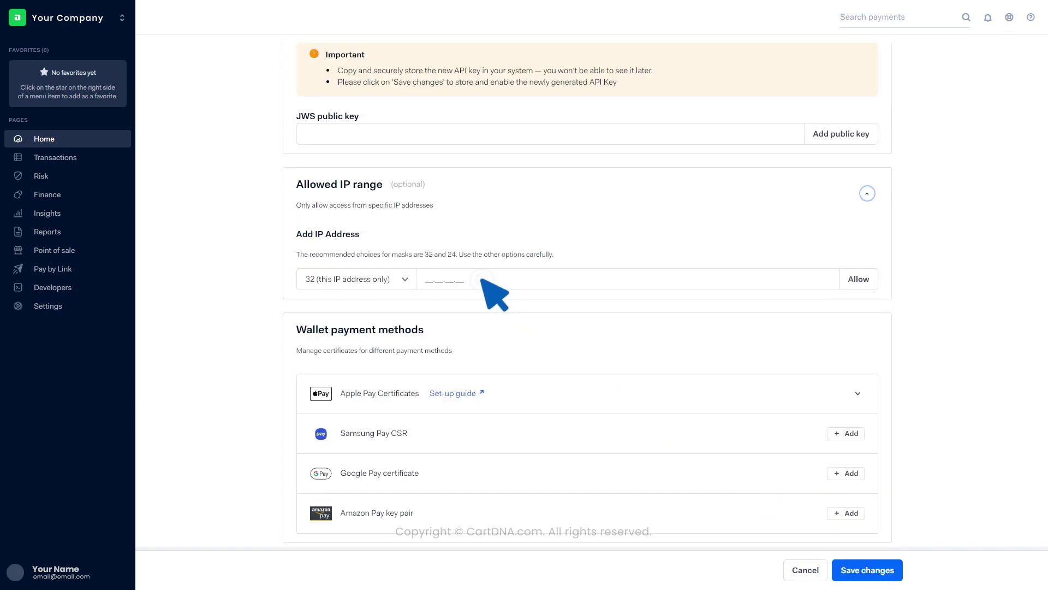
{"action": "type", "text": "Insert the IP address provied by the"}
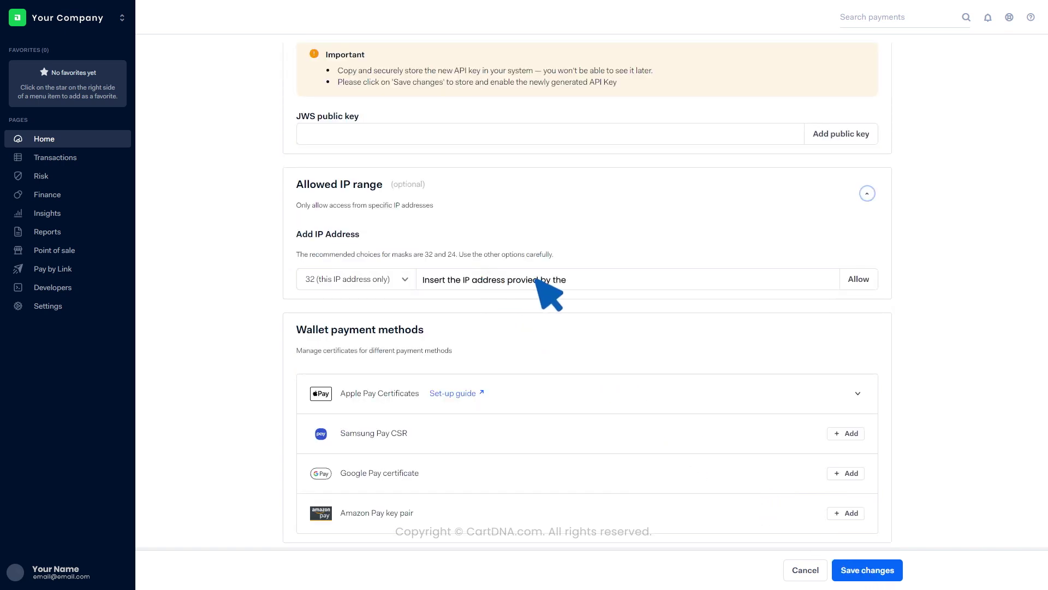
{"action": "type", "text": " service provider"}
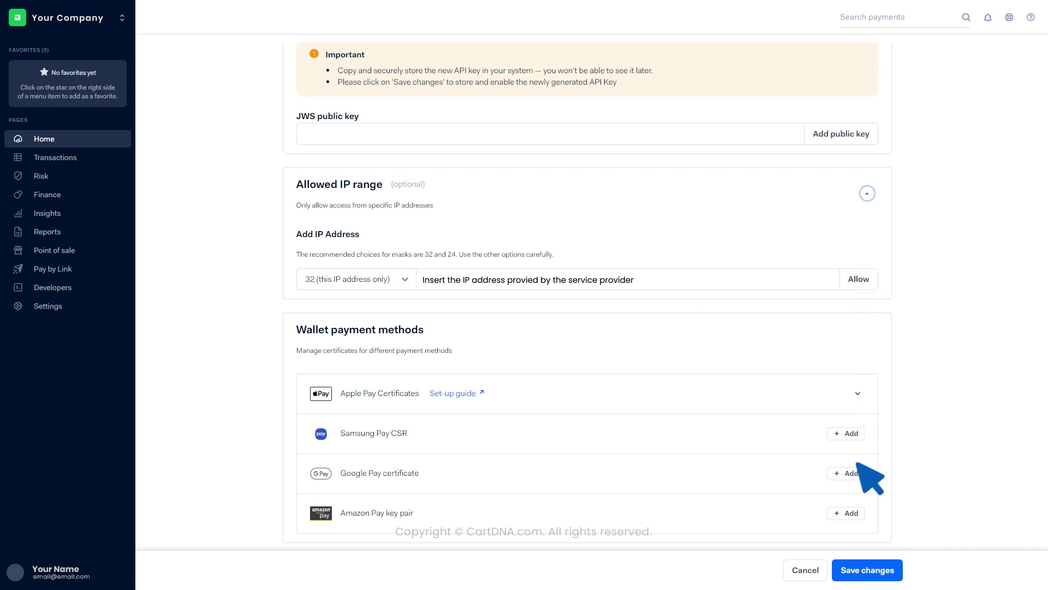
{"action": "left_click", "coordinate": [861, 569]}
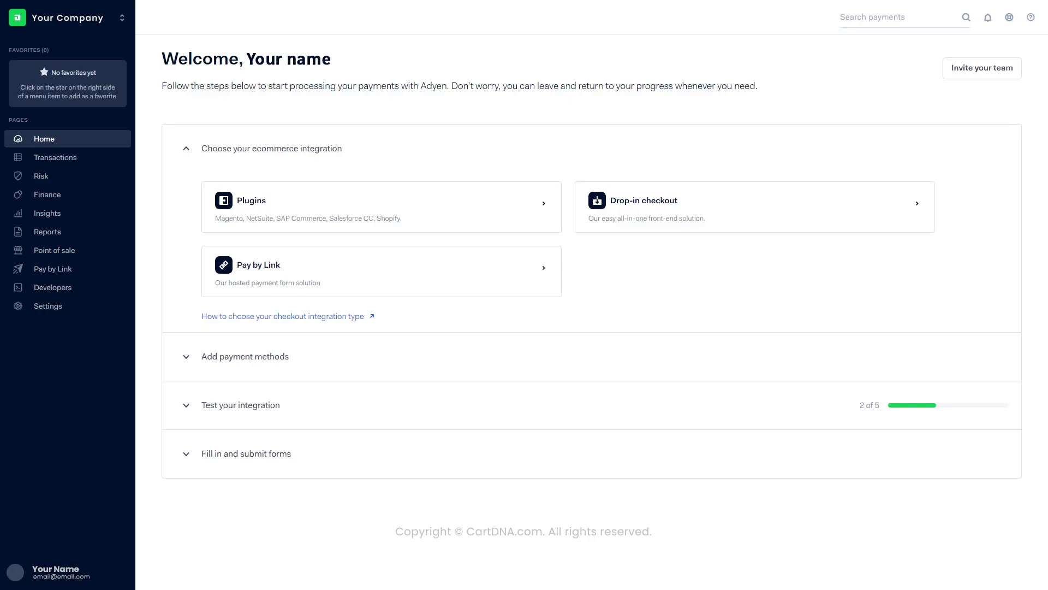
Step: Add a new standard webhook under Developers > Webhooks with description 'Enter your description here'
{"action": "left_click", "coordinate": [88, 288]}
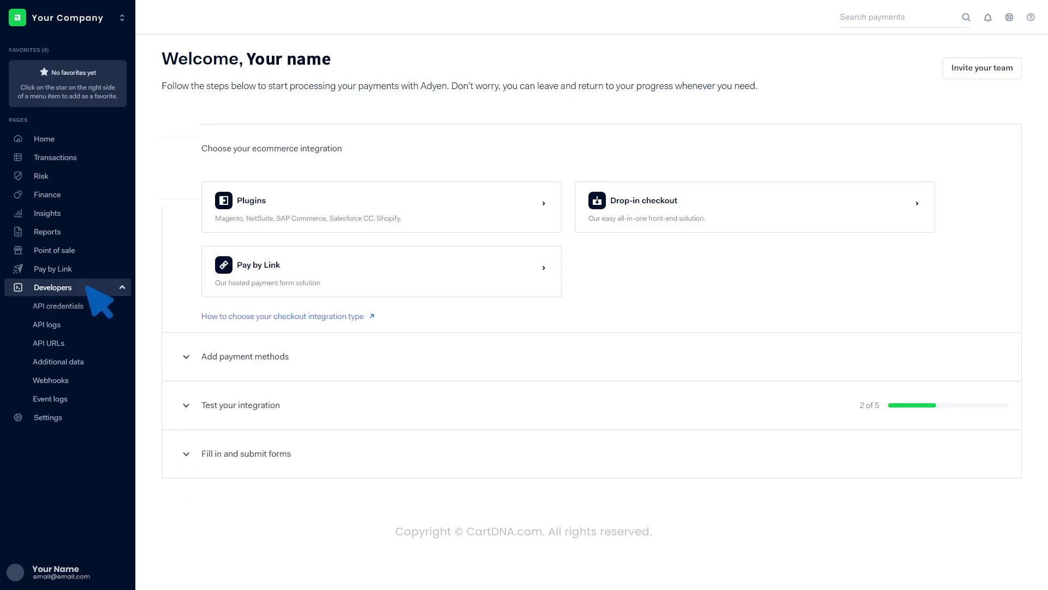
{"action": "left_click", "coordinate": [88, 379]}
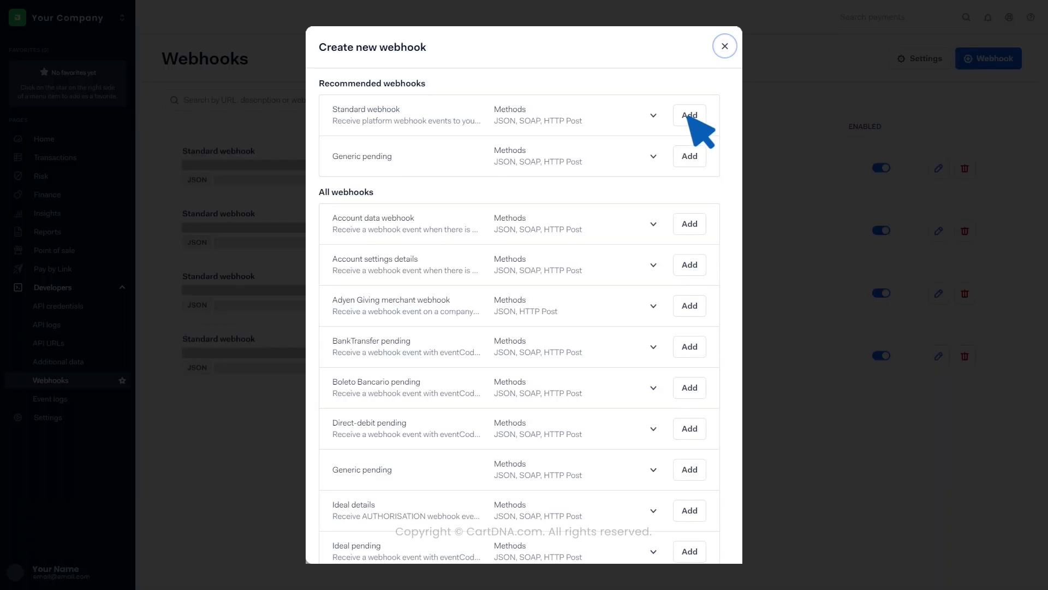
{"action": "left_click", "coordinate": [688, 115]}
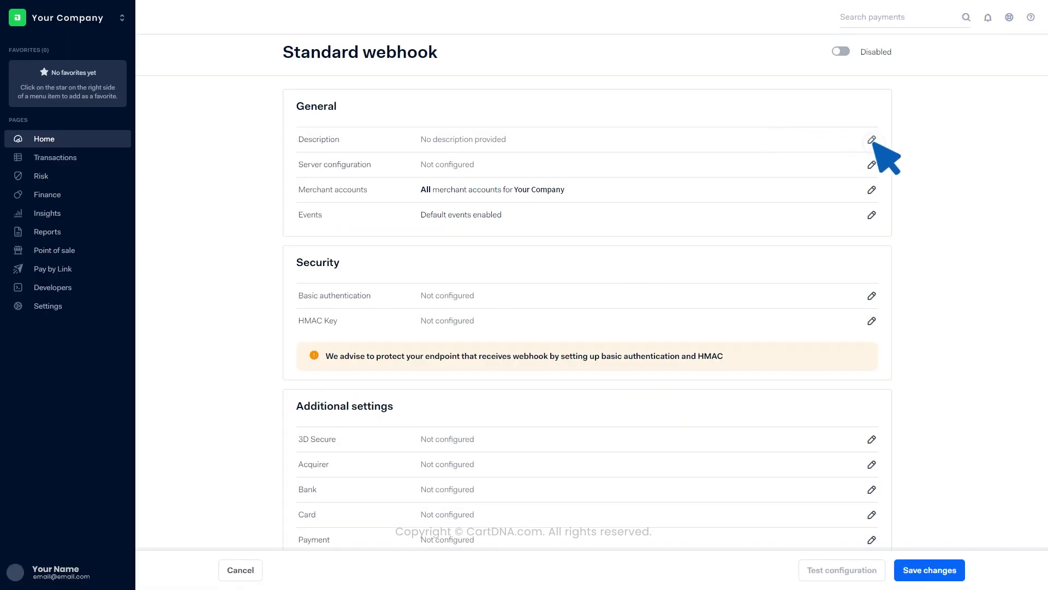
{"action": "left_click", "coordinate": [871, 138]}
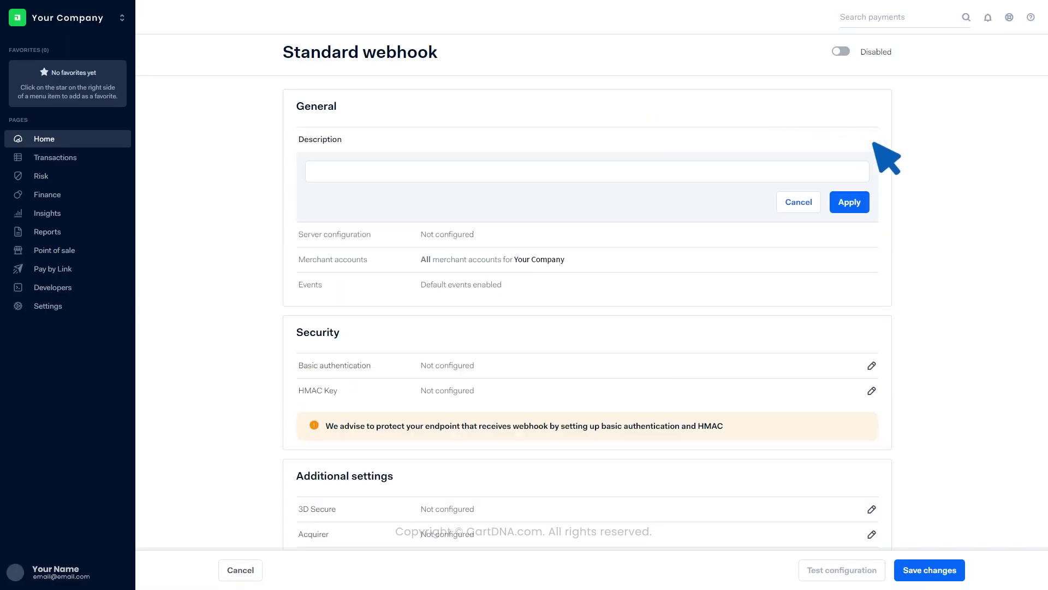
{"action": "type", "text": "Enter your description here"}
{"action": "left_click", "coordinate": [849, 203]}
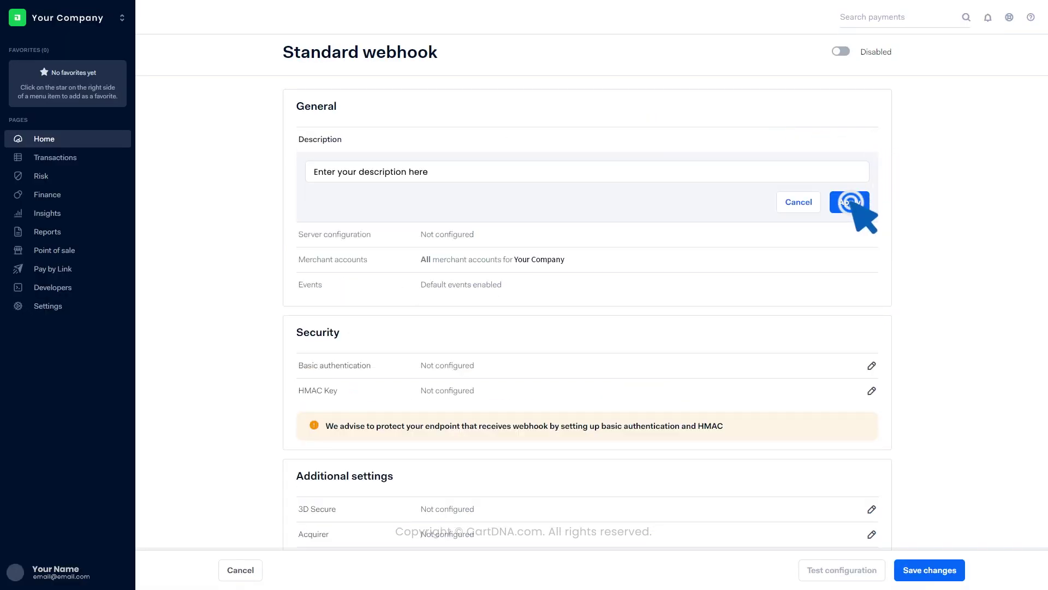
Step: Set the webhook's server URL to the provider's URL, save the webhook, and enable it
{"action": "type", "text": "Paste the URL given by the service provider here"}
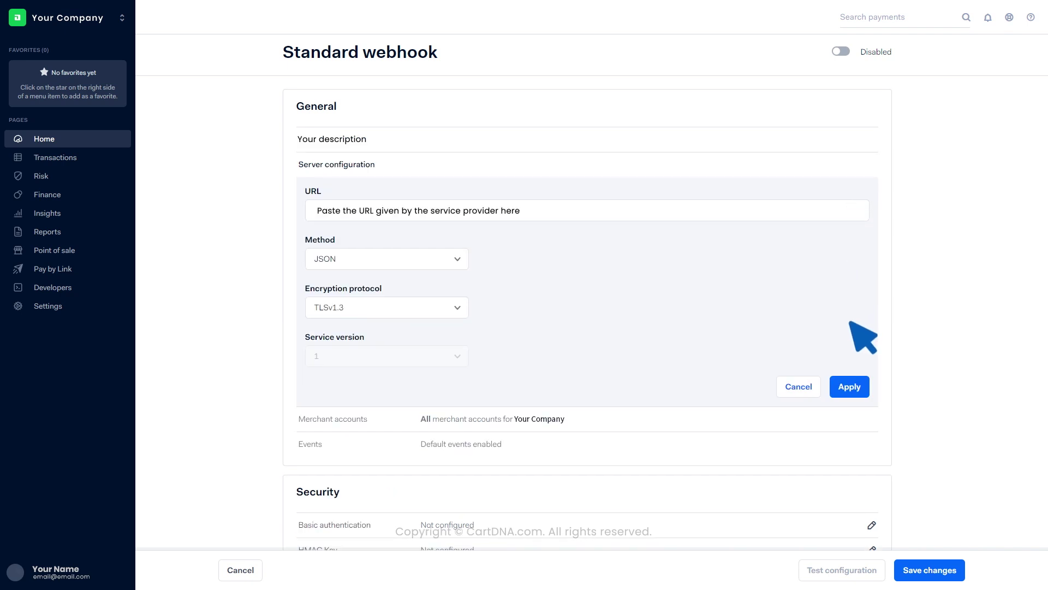
{"action": "left_click", "coordinate": [849, 387]}
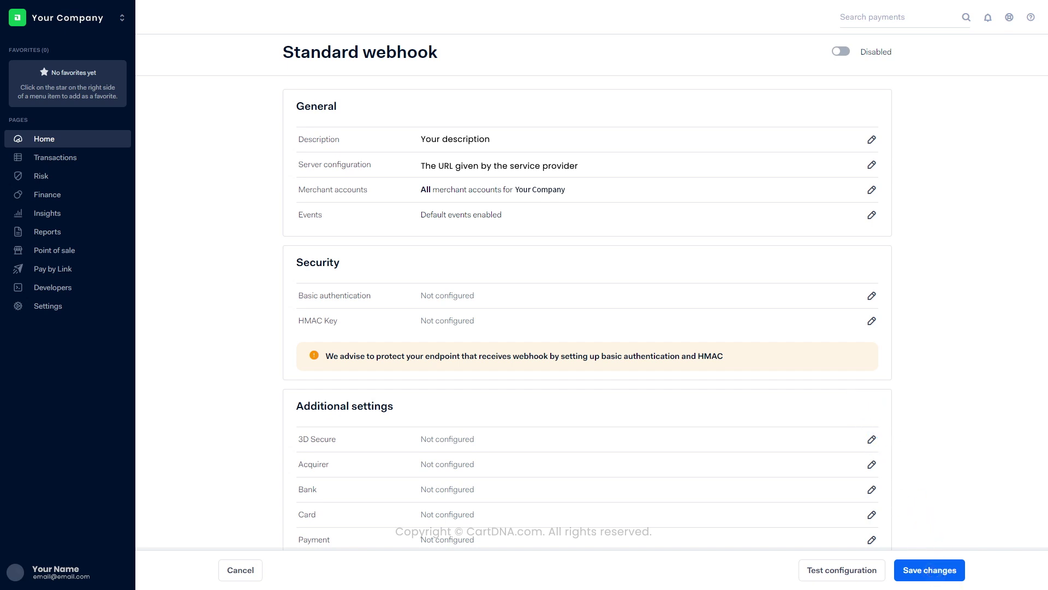
{"action": "left_click", "coordinate": [930, 569]}
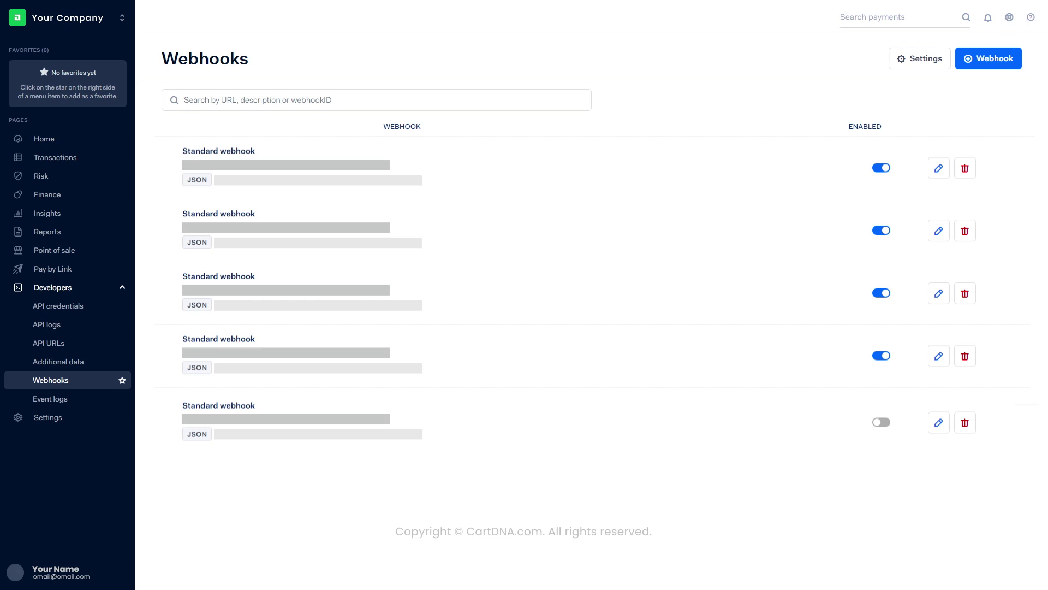
{"action": "left_click", "coordinate": [882, 422]}
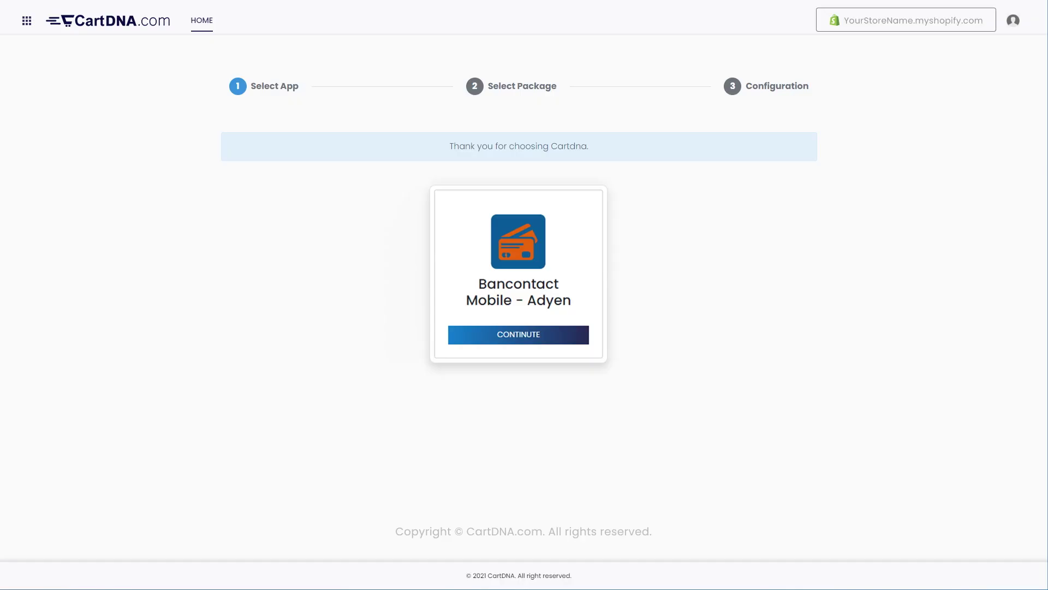
Step: Pick the free plan for Bancontact Mobile - Adyen, enter the merchant account, API key and prefix, and activate it
{"action": "left_click", "coordinate": [557, 332]}
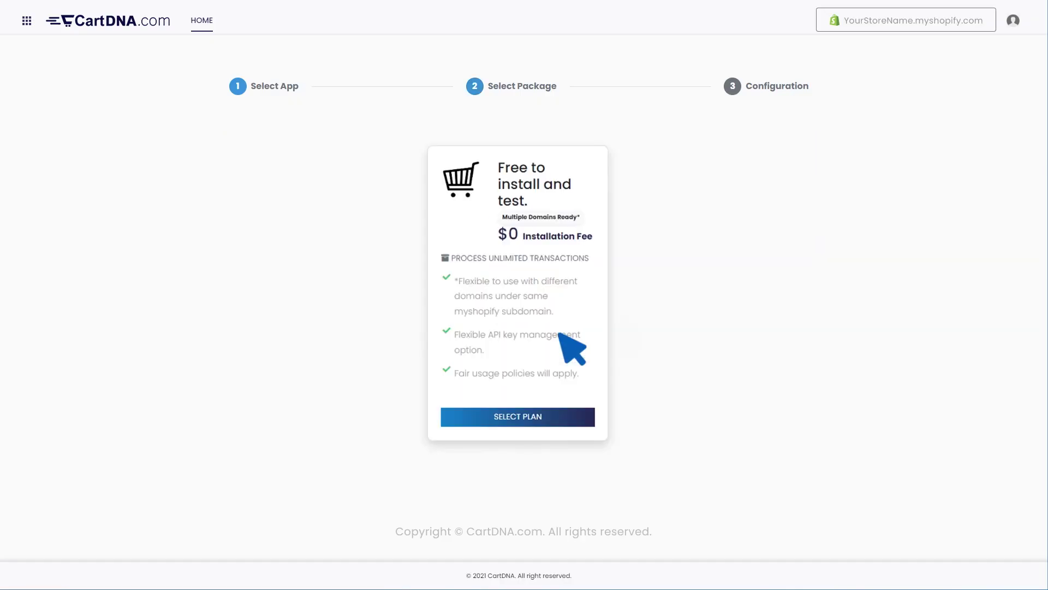
{"action": "left_click", "coordinate": [553, 415]}
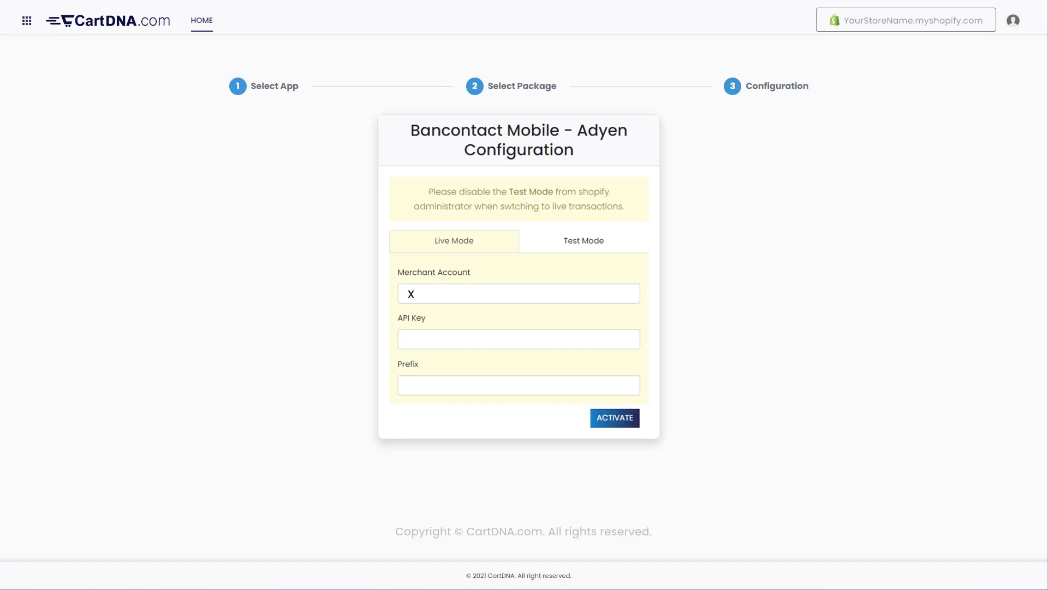
{"action": "type", "text": "XXXXXXXXXXX"}
{"action": "left_click", "coordinate": [519, 339]}
{"action": "type", "text": "XXXXXXXXXXXX"}
{"action": "left_click", "coordinate": [519, 384]}
{"action": "type", "text": "XXXXXXX"}
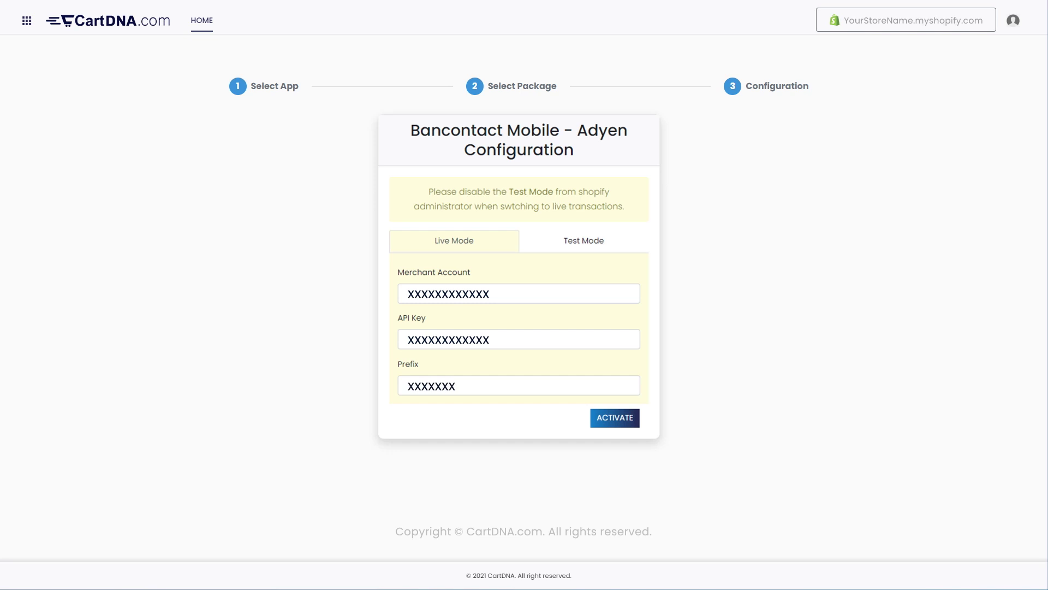
{"action": "type", "text": "XXXXX"}
{"action": "left_click", "coordinate": [616, 418]}
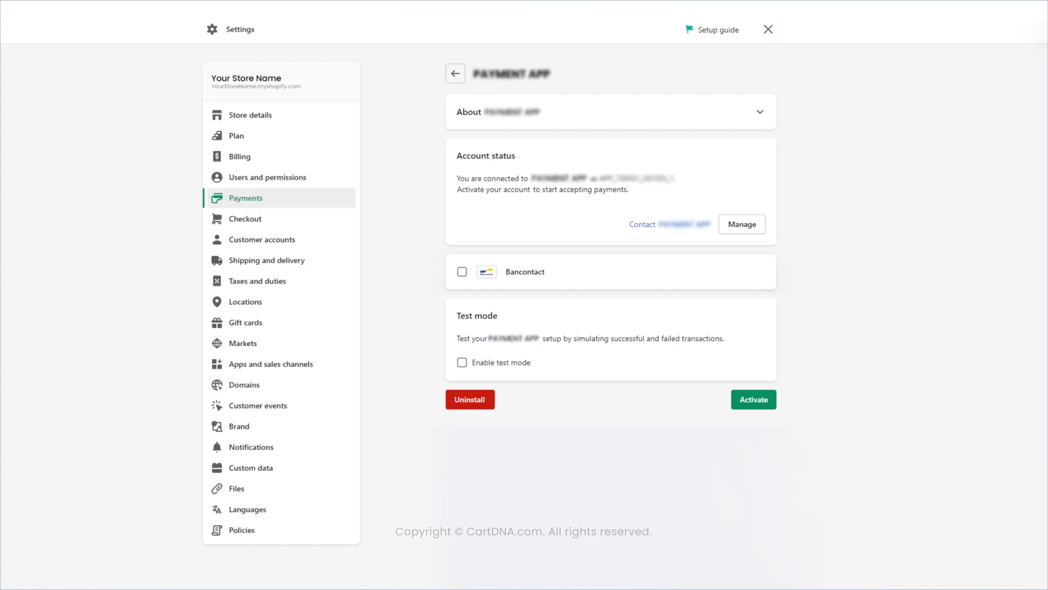
Step: Tick the Bancontact payment method, leaving test mode off, and activate the payment app
{"action": "left_click", "coordinate": [462, 271]}
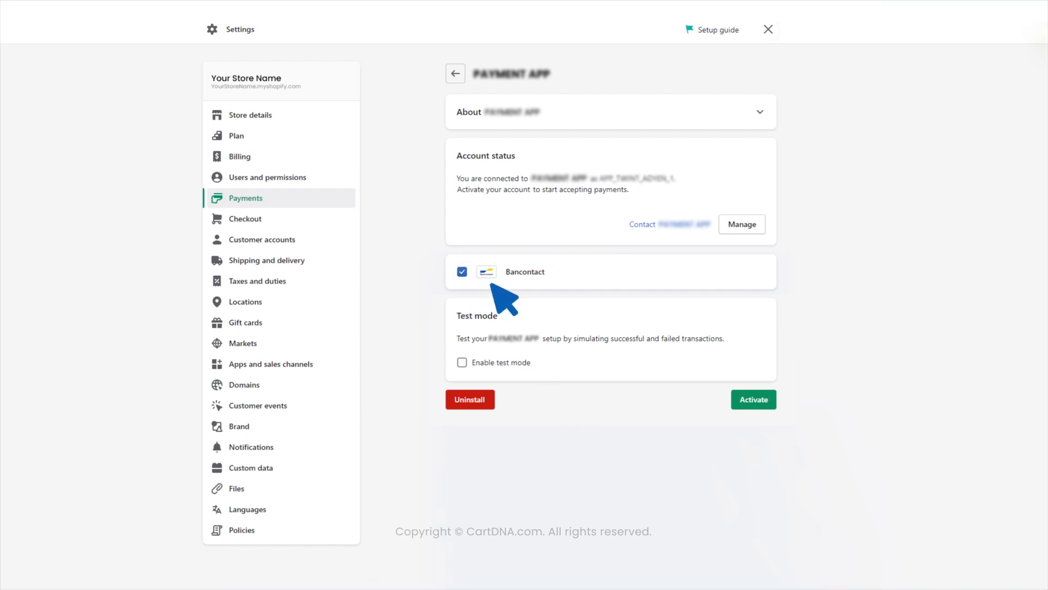
{"action": "left_click", "coordinate": [757, 402]}
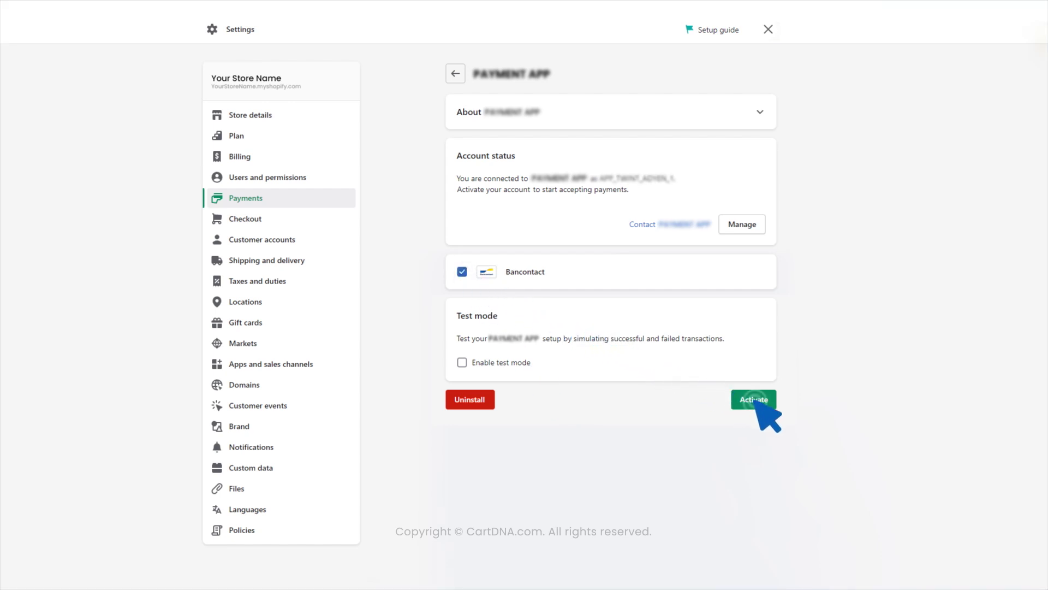